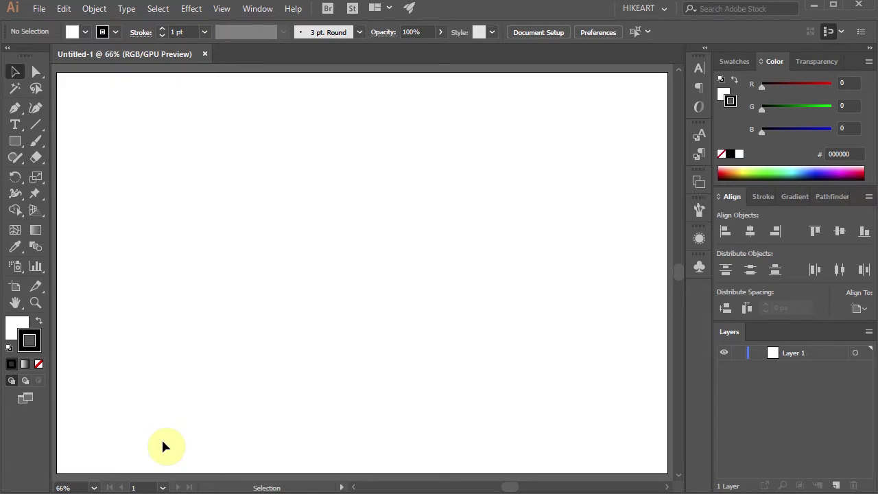
Step: Set fill to black and stroke to none, and draw a rectangle covering the whole artboard
left_click(40, 321)
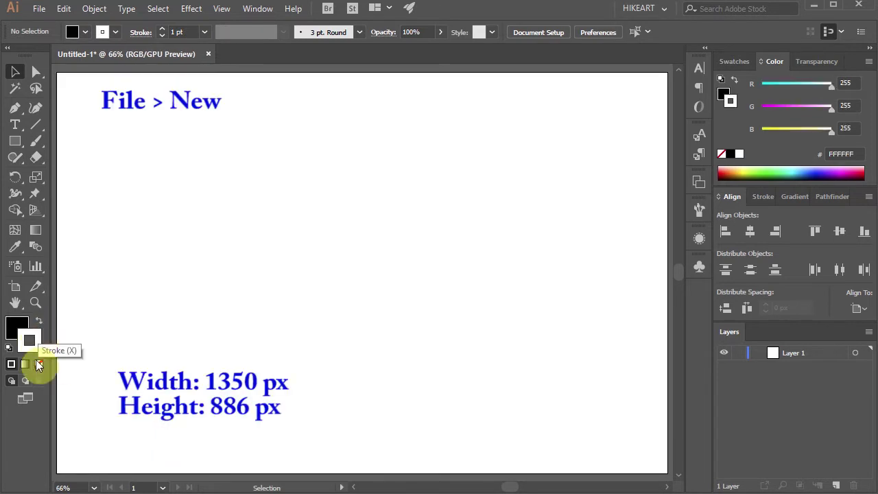
left_click(39, 363)
left_click(16, 327)
key("m")
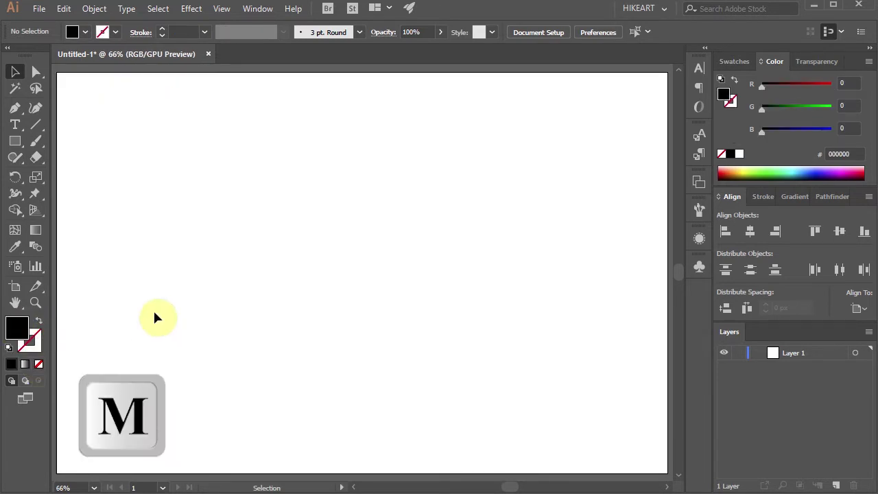
left_click_drag(54, 72, 666, 474)
Step: Lock Layer 1 with the black background and add a new Layer 2 above it
left_click(739, 352)
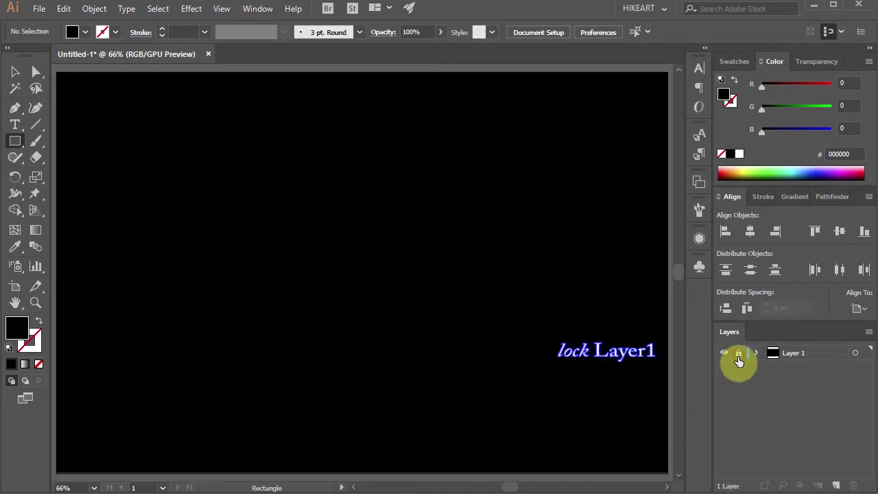
left_click(835, 485)
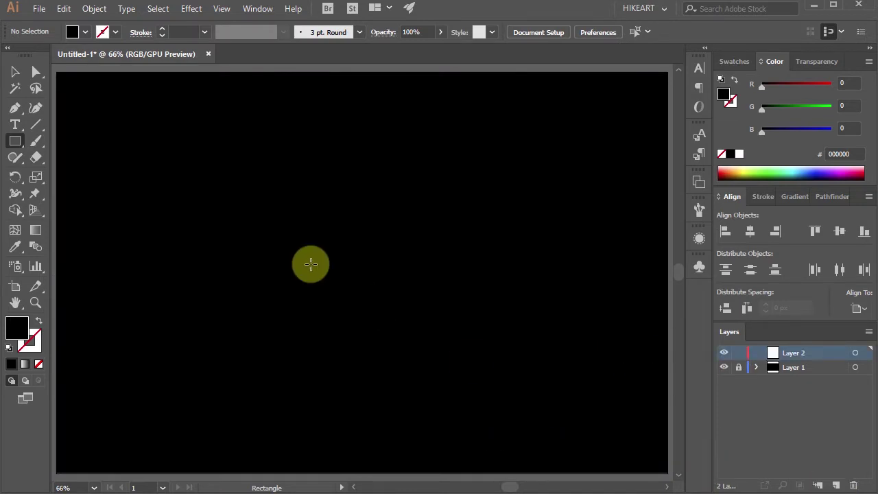
left_click(16, 125)
Step: Place a text insertion point and set white fill, Myriad Pro Bold, 200 pt
left_click(126, 183)
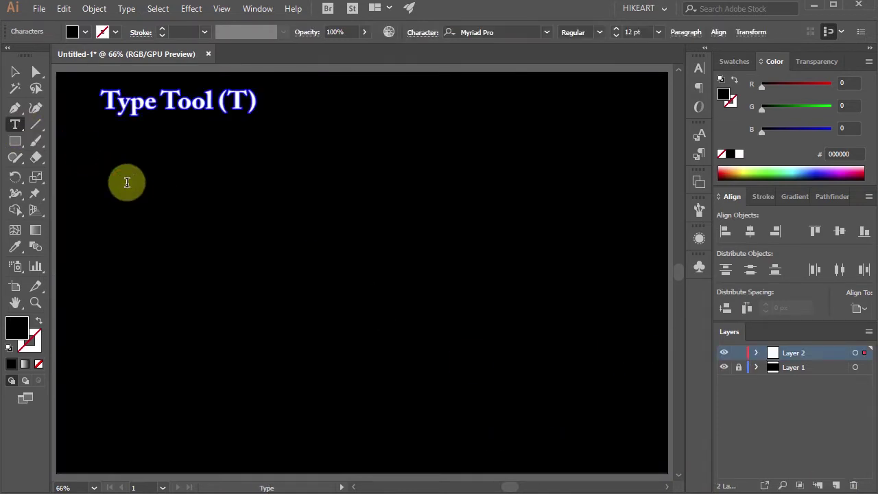
left_click(739, 153)
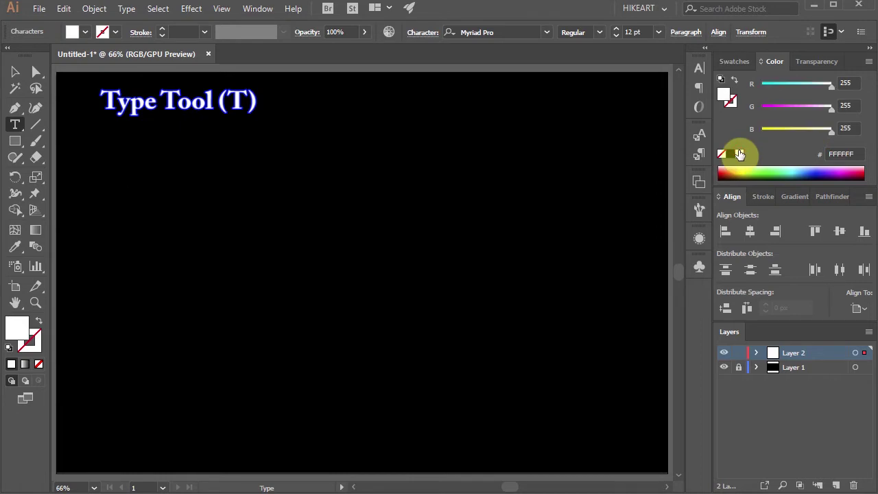
left_click(598, 32)
left_click(588, 414)
left_click(629, 32)
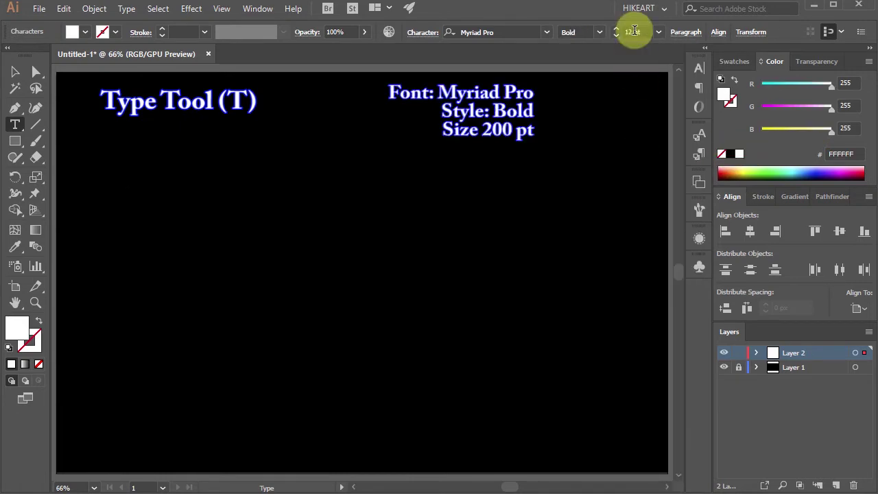
type("200")
key("Return")
Step: Type DESTRUCTION, move it into place, and select it with the Selection tool
type("DESTRUCTION")
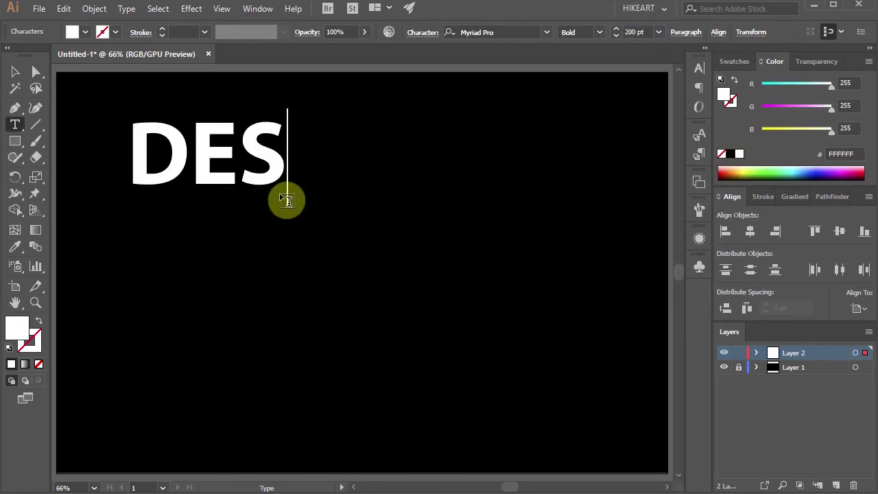
left_click_drag(339, 182, 298, 208)
left_click(357, 333, "ctrl")
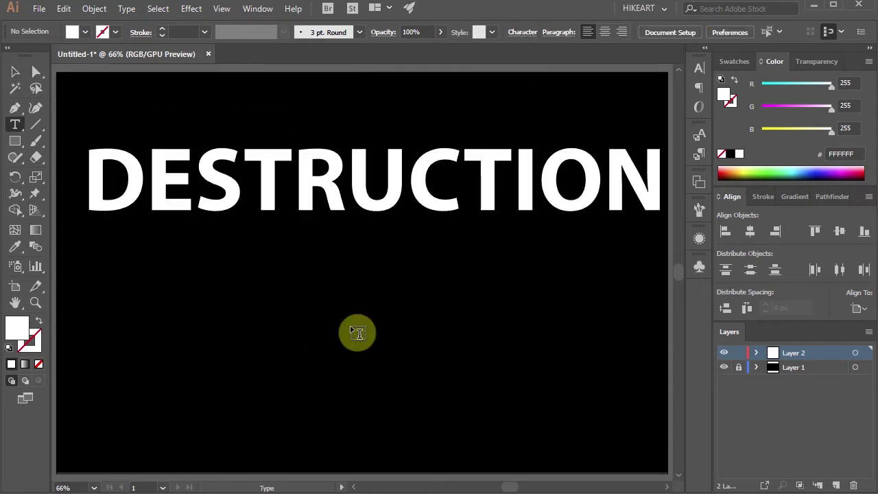
key("v")
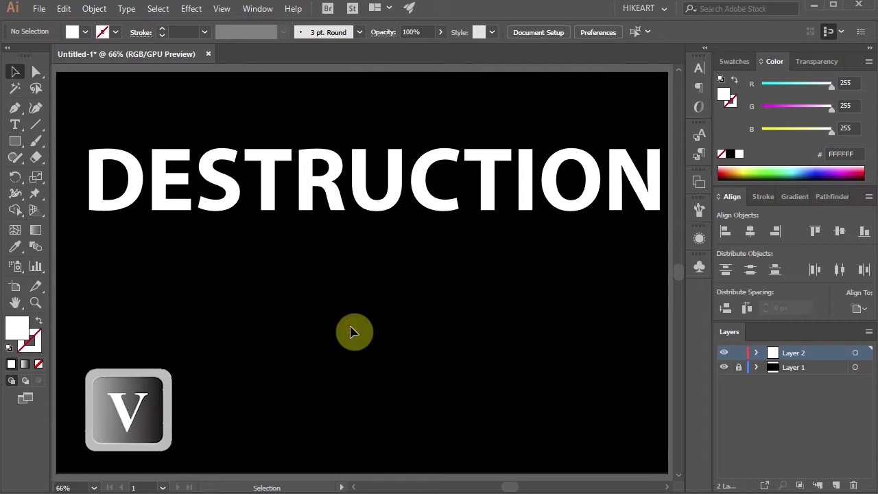
left_click(323, 189)
Step: Convert the DESTRUCTION text to outlines
right_click(319, 186)
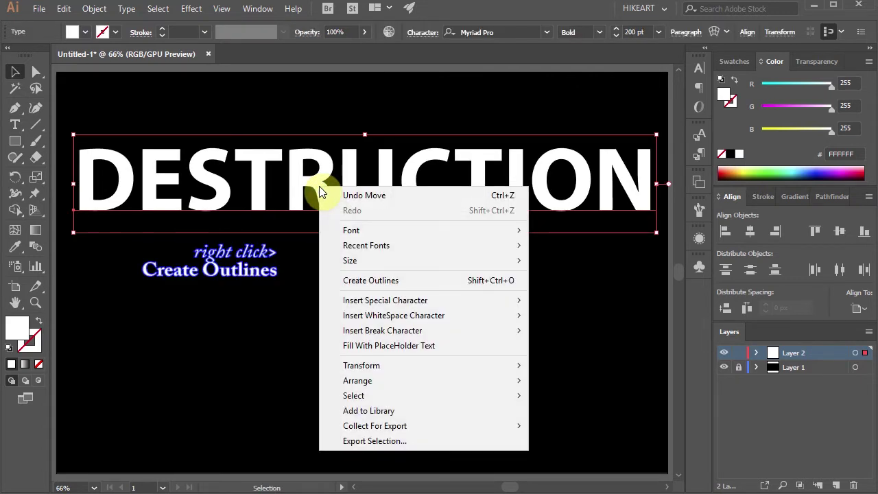
right_click(345, 195)
left_click(386, 293)
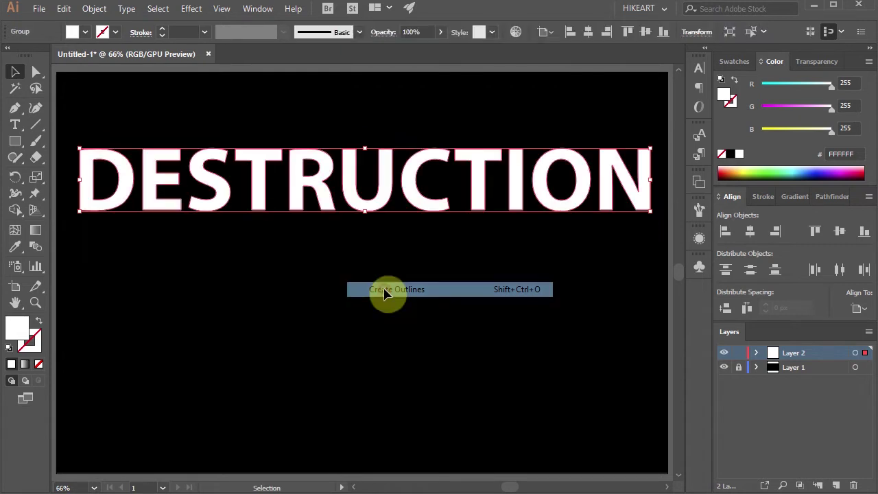
Step: Ungroup the outlined word into separate letters and check that the R moves independently
right_click(295, 182)
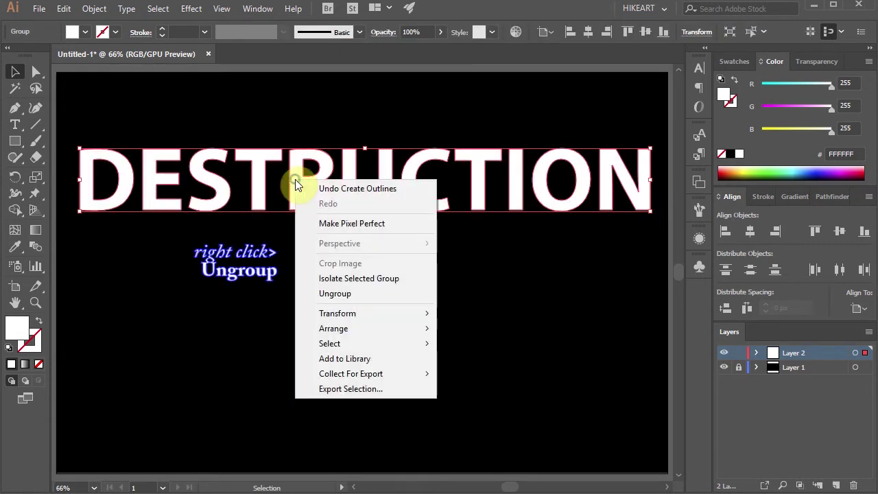
left_click(335, 293)
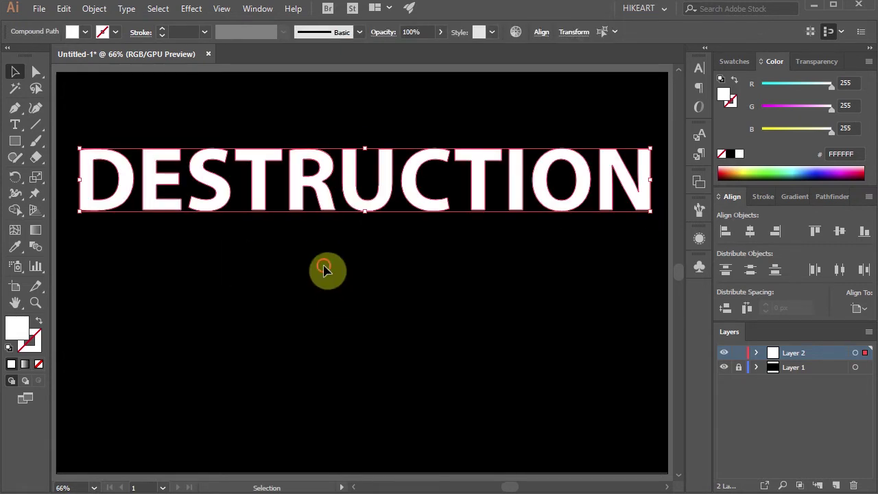
left_click(323, 269)
left_click_drag(323, 206, 320, 175)
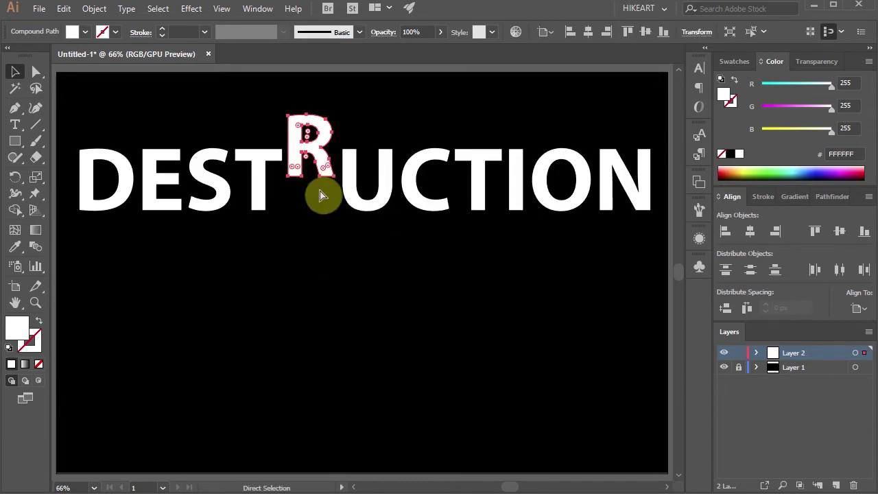
key("ctrl+z")
left_click(338, 232)
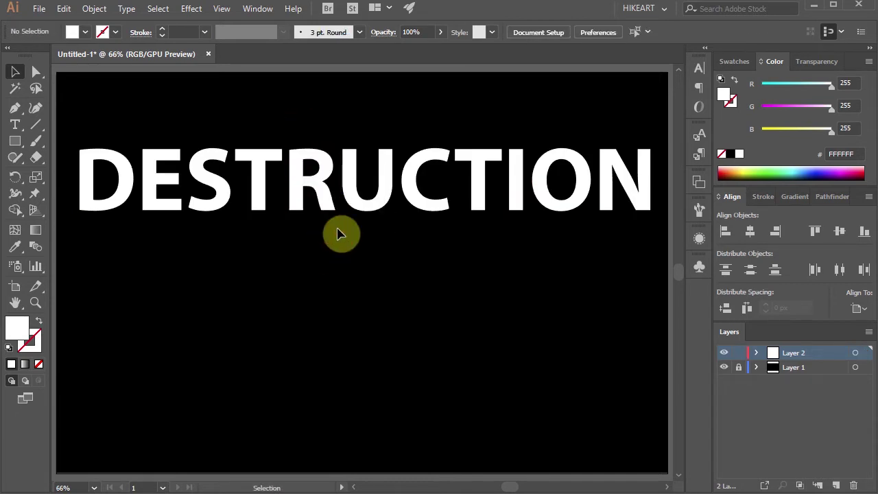
Step: Rearrange the letters into staggered stacked lines: DES, TRUC below it, TION at the bottom
left_click_drag(238, 133, 434, 295)
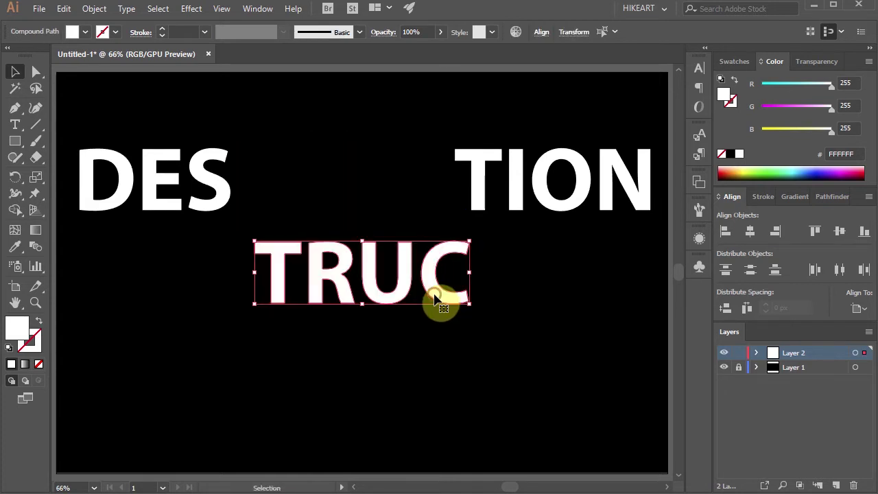
left_click_drag(446, 144, 660, 230)
mouse_move(539, 195)
left_mouse_down()
mouse_move(521, 288)
mouse_move(421, 352)
mouse_move(417, 365)
left_mouse_up()
left_click_drag(279, 215, 81, 129)
left_click_drag(212, 185, 357, 202)
left_click_drag(196, 141, 608, 421)
Step: Scale the three stacked lines up together to fill most of the artboard
left_click_drag(528, 381, 602, 436)
left_click(642, 295)
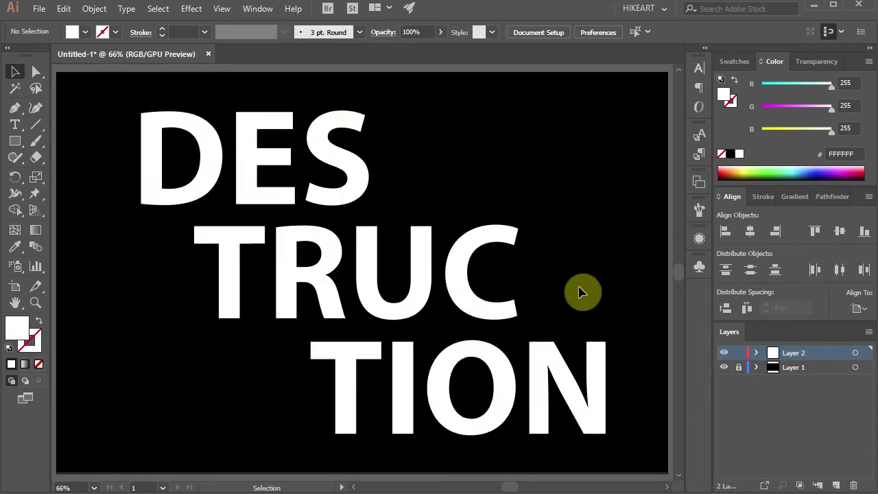
key("ctrl+a")
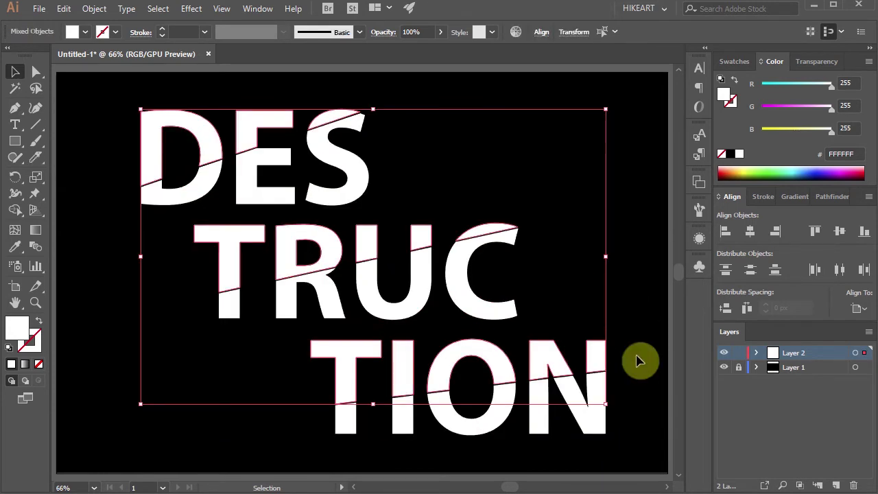
left_click(637, 361)
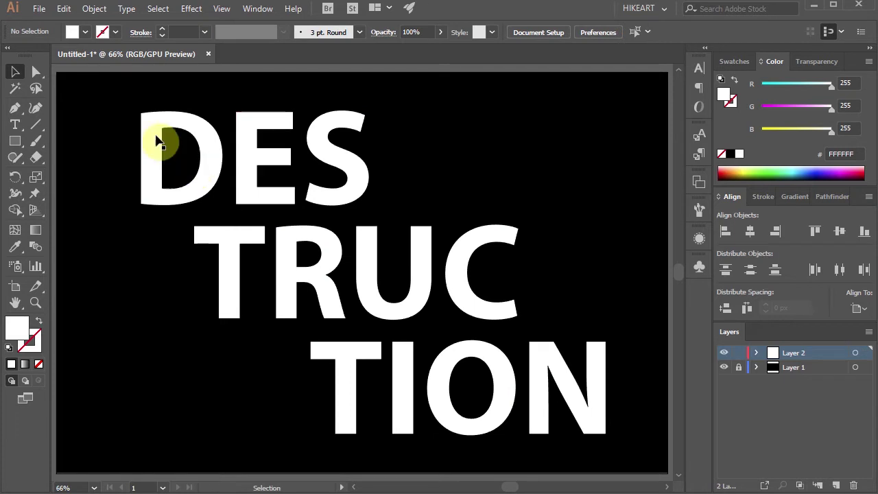
Step: Slice DES with a straight diagonal Knife cut rising to the right
left_click_drag(115, 96, 404, 218)
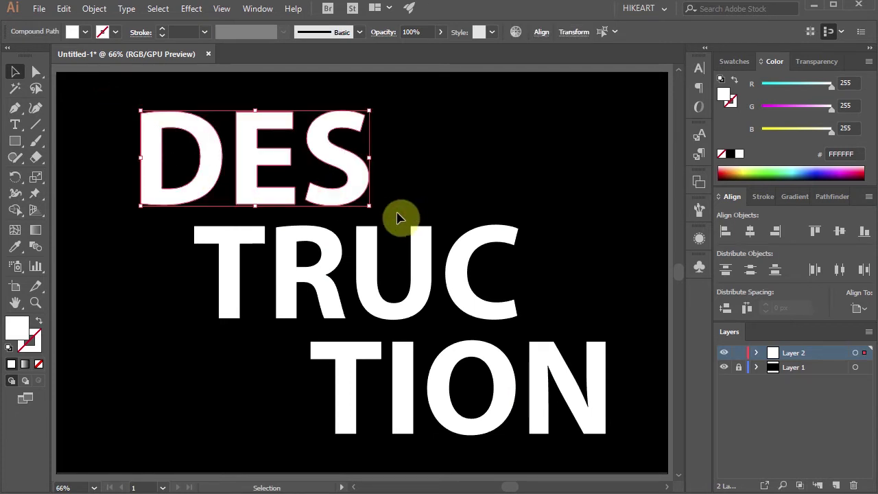
left_click(38, 157)
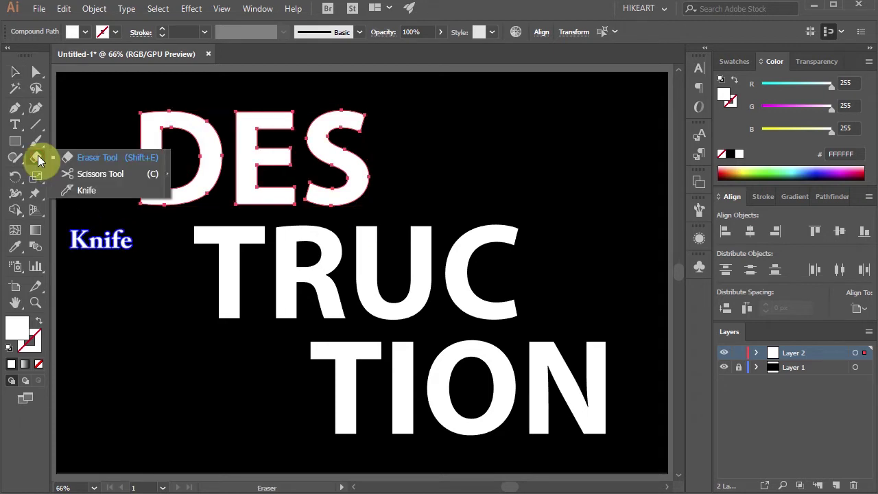
left_click(88, 190)
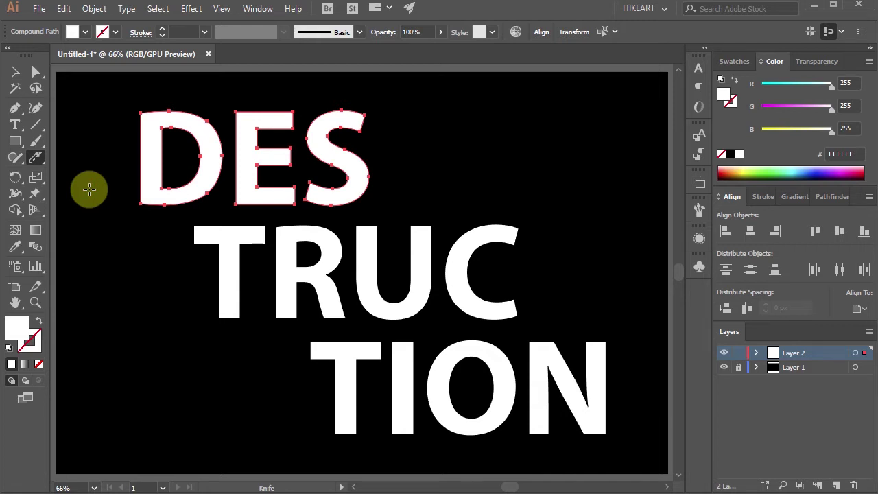
key("alt")
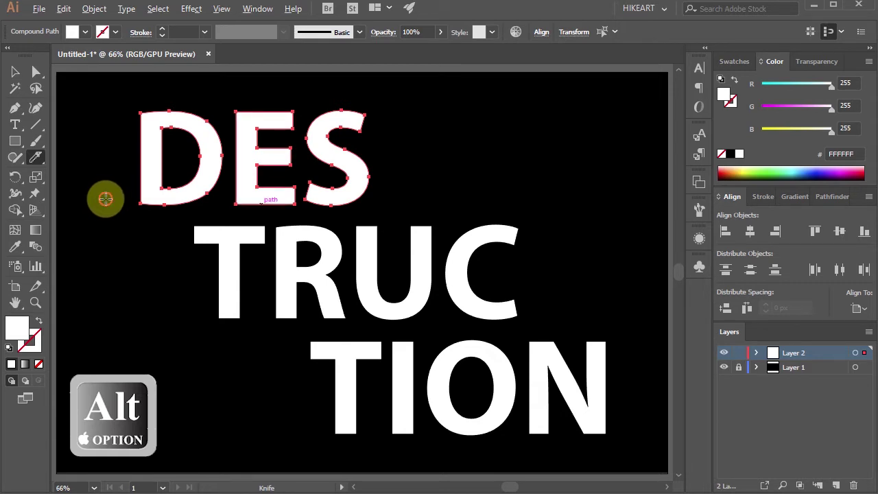
mouse_move(105, 198)
left_mouse_down()
mouse_move(275, 128)
mouse_move(361, 100)
mouse_move(411, 96)
left_mouse_up()
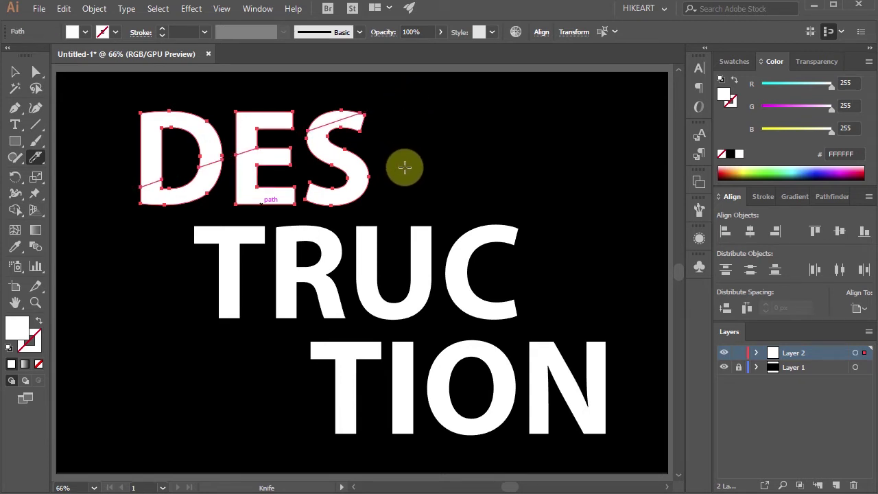
Step: Slice TRUC and TION with straight diagonal cuts rising to the right
left_click(235, 245, "ctrl")
mouse_move(161, 305)
left_mouse_down()
mouse_move(594, 214)
mouse_move(594, 204)
left_mouse_up()
left_click(538, 412, "ctrl")
left_click_drag(250, 415, 660, 365)
left_click(578, 236, "ctrl")
key("v")
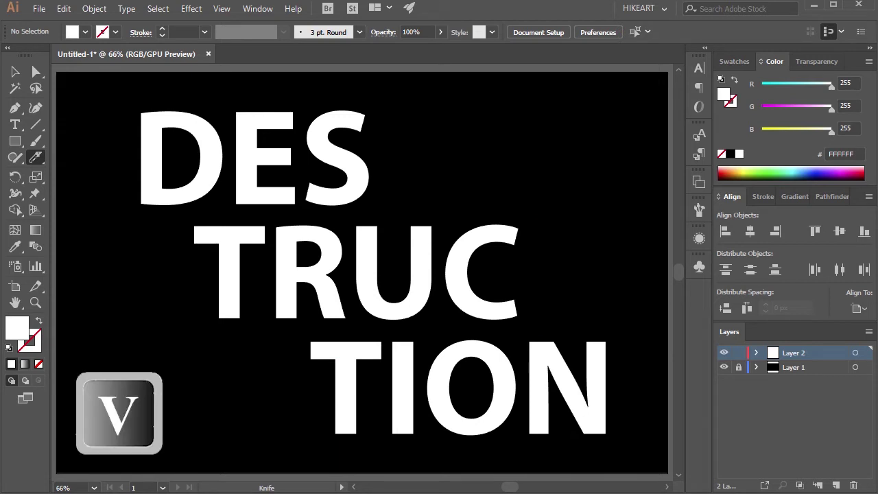
Step: Select the upper slices of every letter in DES, TRUC and TION
left_click(149, 137)
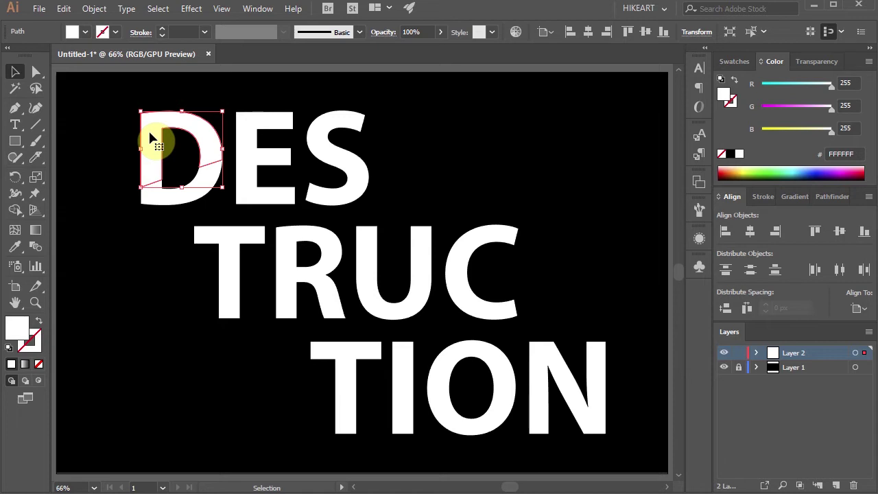
key("shift")
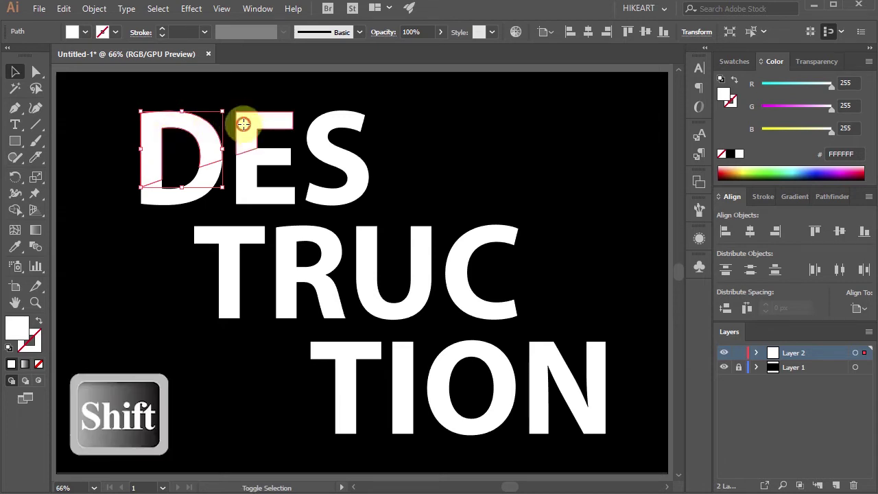
left_click(244, 123, "shift")
left_click(334, 128, "shift")
left_click(226, 237, "shift")
left_click(288, 244, "shift")
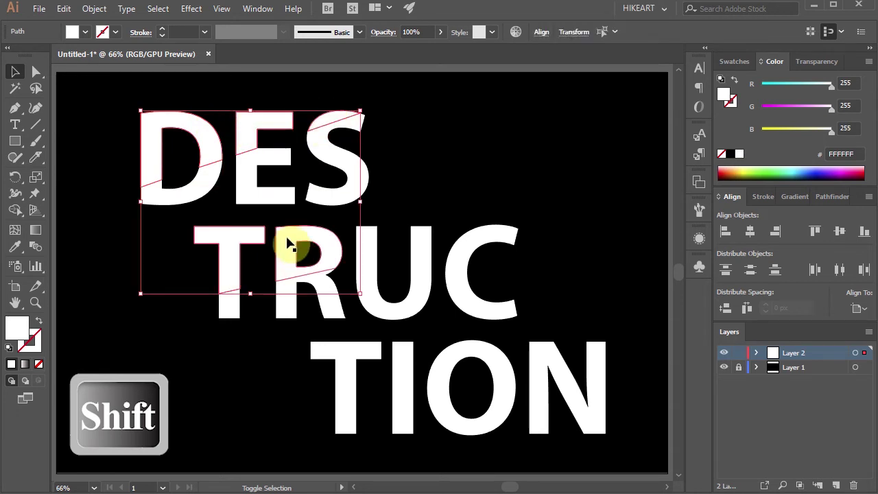
left_click(375, 245, "shift")
left_click(483, 238, "shift")
left_click(399, 354, "shift")
left_click(459, 367, "shift")
left_click(549, 351, "shift")
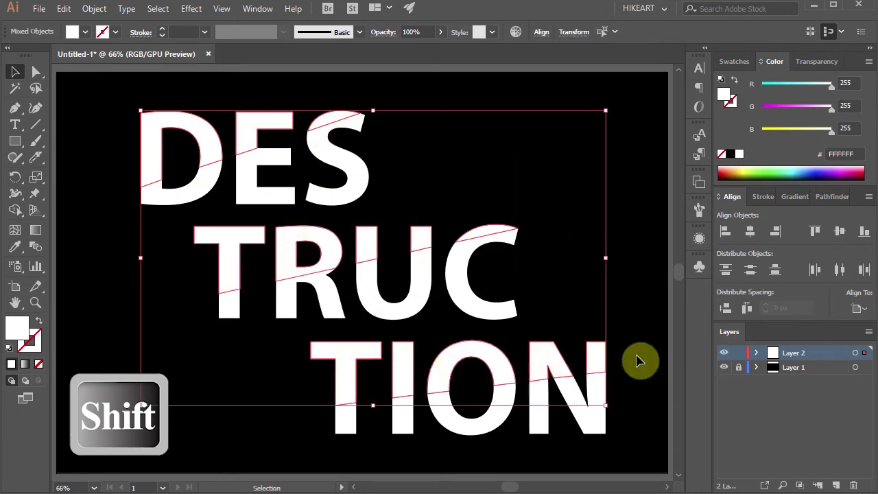
Step: Nudge the upper slices up and left, then move the DES top slice back down slightly
key("Up")
key("Up")
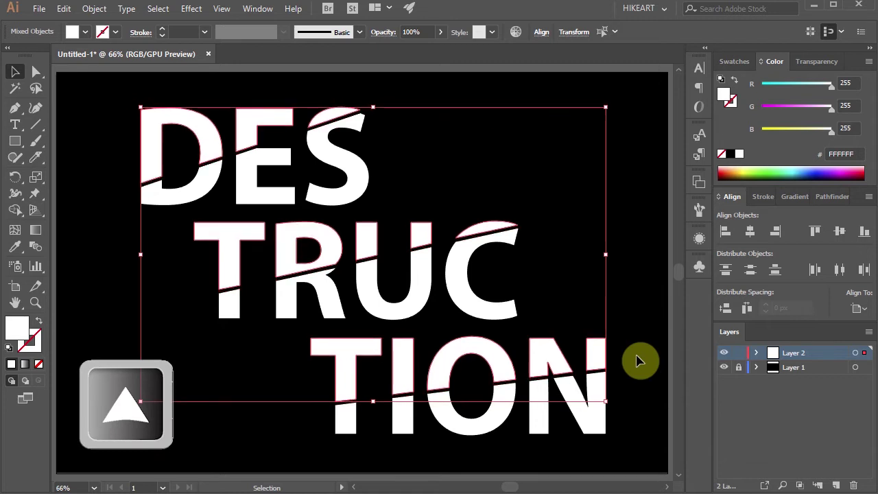
key("Left")
key("Left")
key("Left")
key("Left")
key("Left")
key("Left")
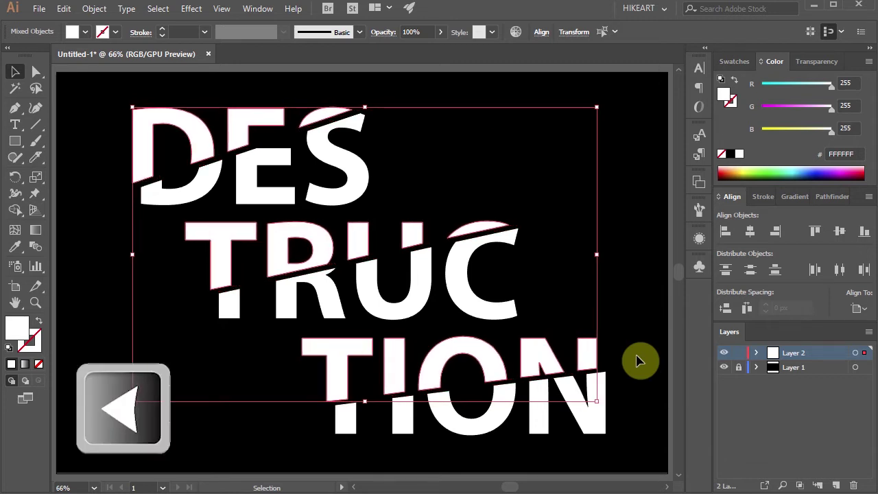
left_click(312, 199)
left_click(349, 114)
key("Down")
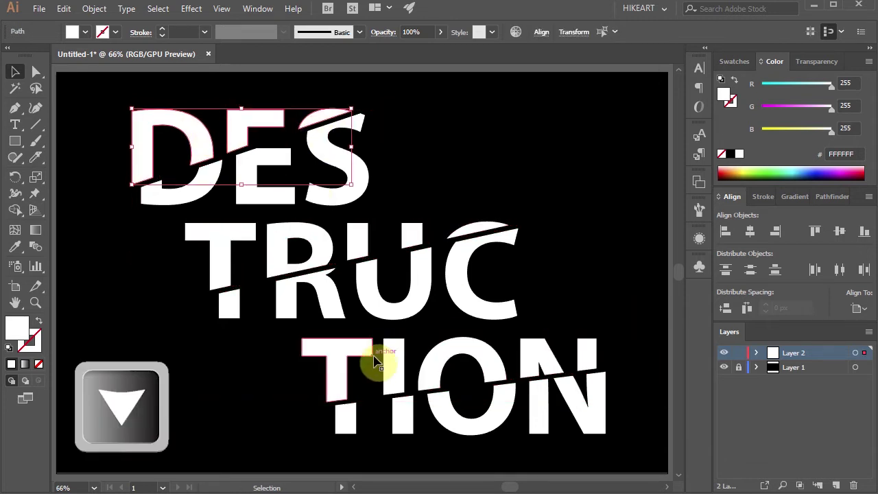
left_click(615, 240)
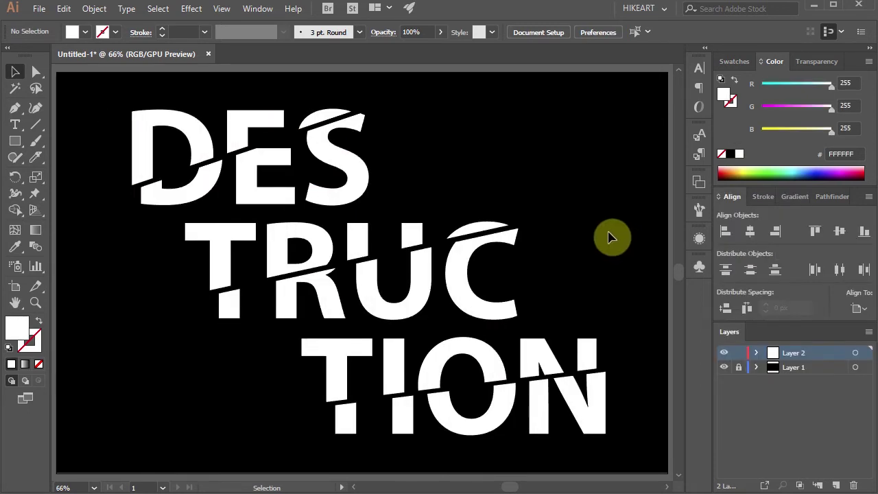
Step: Select all letter slices and apply the default white-to-black linear gradient
key("ctrl+a")
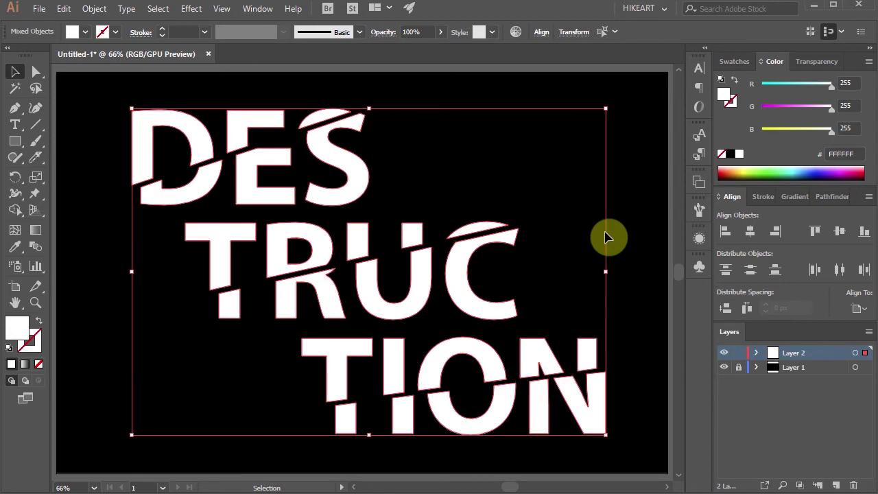
left_click(792, 197)
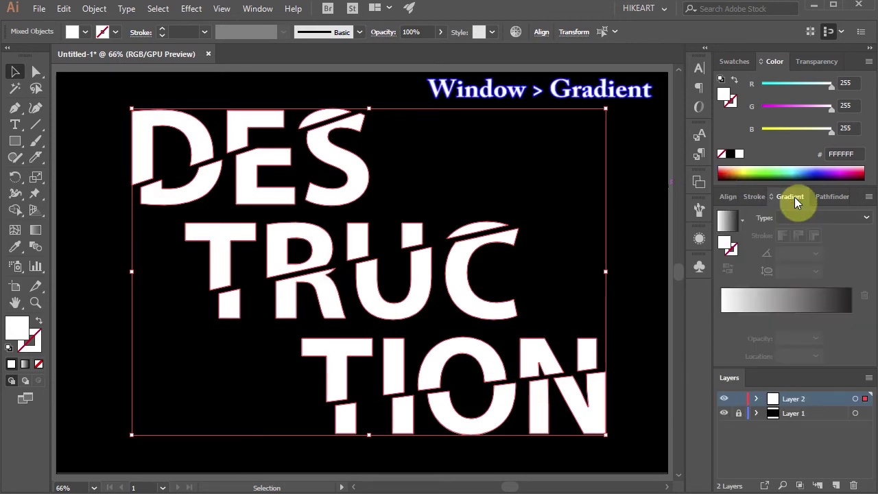
left_click(727, 224)
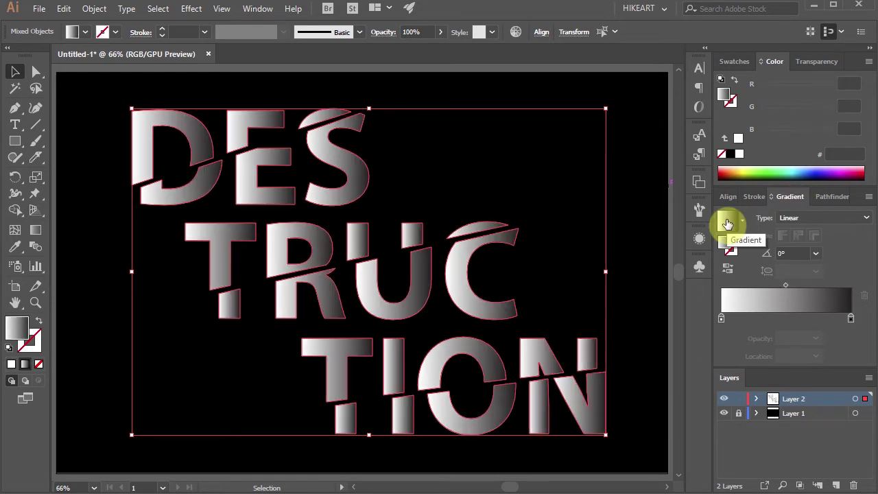
left_click(117, 127)
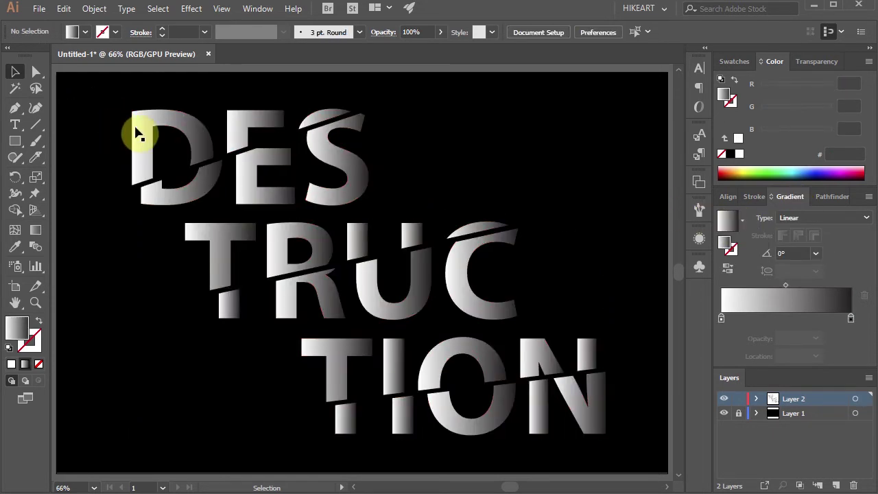
left_click(146, 127)
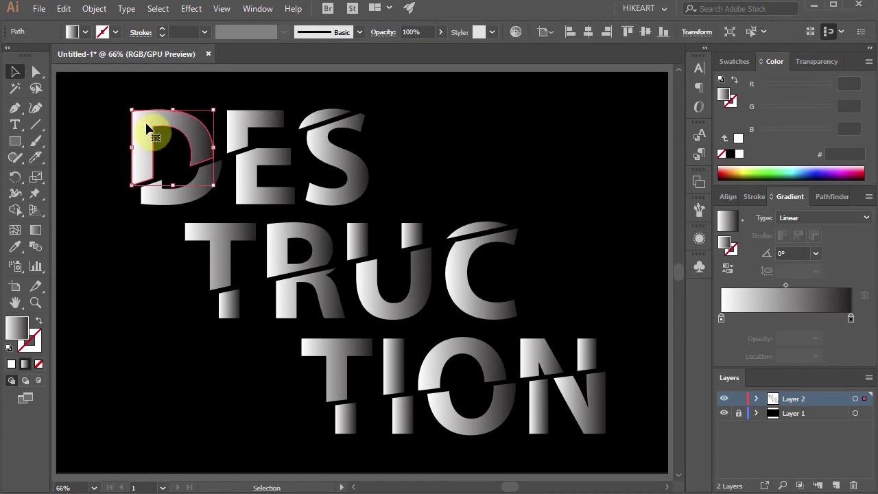
Step: Redraw the gradients on the DES slices with the Gradient tool so they run upward
key("g")
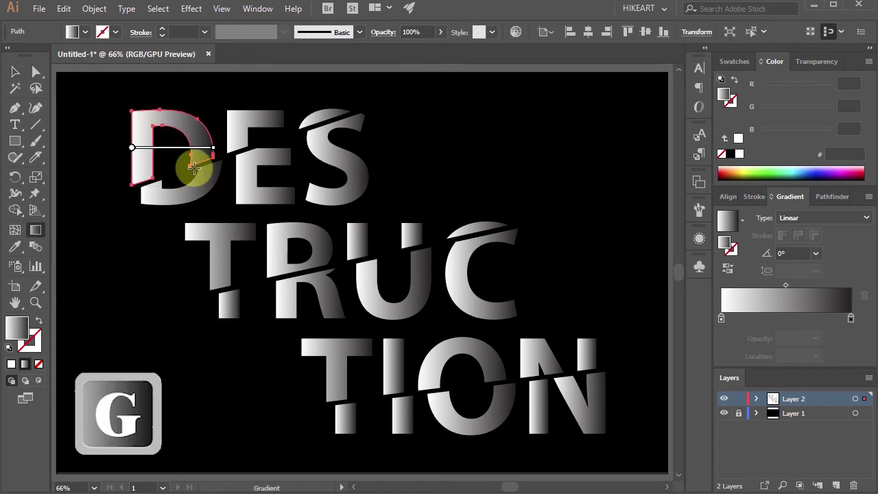
left_click_drag(195, 163, 174, 93)
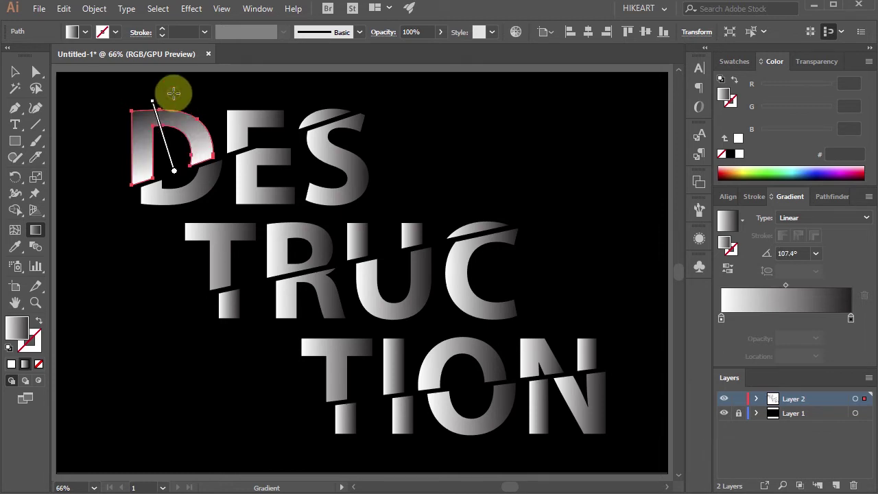
left_click(233, 129, "ctrl")
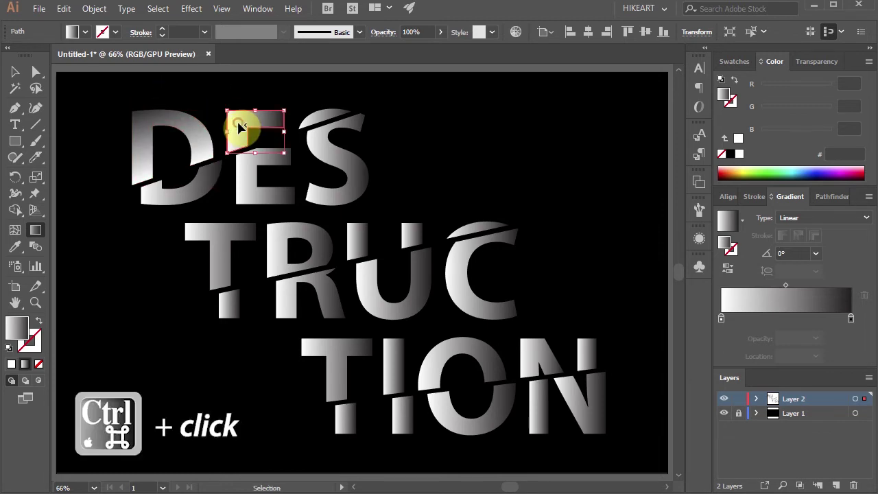
left_click_drag(245, 140, 235, 108)
left_click(304, 120, "ctrl")
left_click(189, 174, "ctrl")
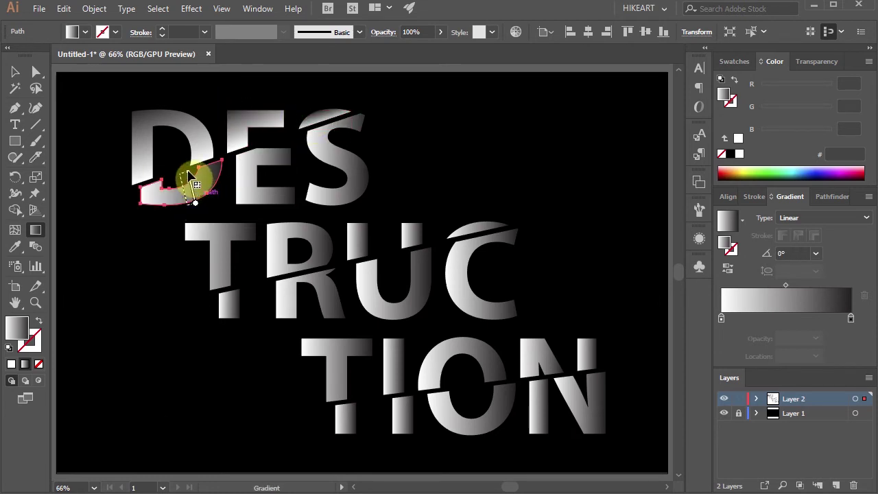
left_click(265, 167, "ctrl")
left_click_drag(294, 206, 268, 157)
left_click(339, 138, "ctrl")
left_click_drag(366, 196, 339, 127)
Step: Redraw the gradients on the TRUC and TION slices, including the N's lower piece, vertically
left_click(288, 233, "ctrl")
left_click_drag(305, 268, 293, 223)
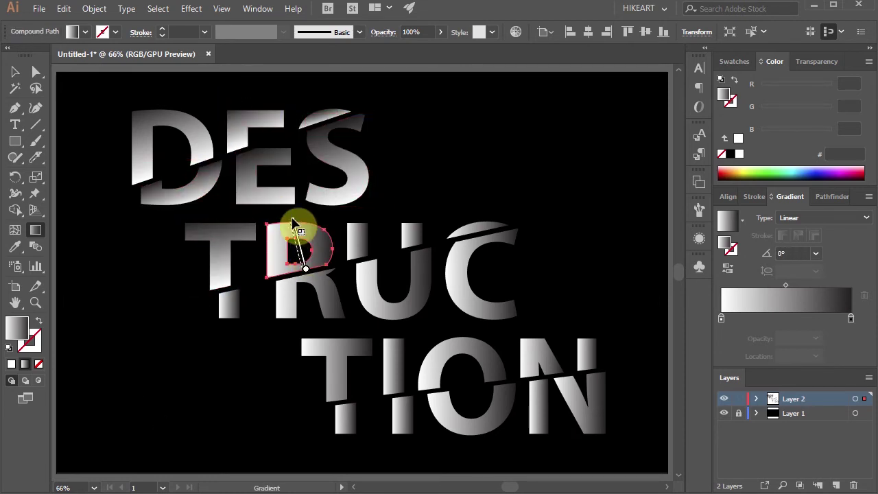
left_click(334, 376, "ctrl")
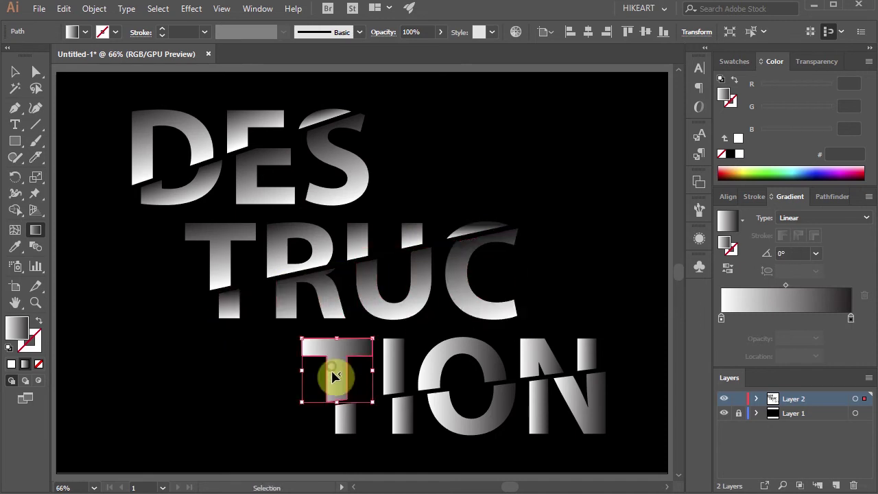
left_click_drag(334, 376, 486, 376)
left_click(337, 407, "ctrl")
left_click(535, 415, "ctrl")
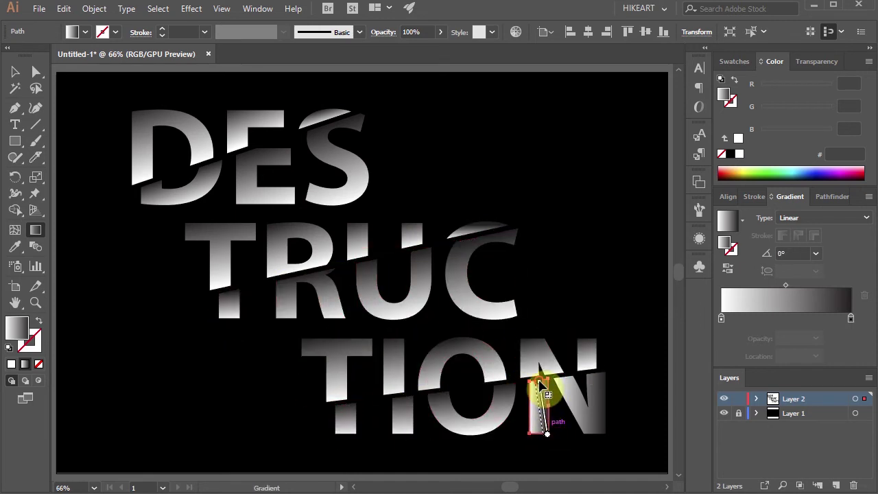
left_click_drag(546, 433, 541, 381)
left_click(642, 398, "ctrl")
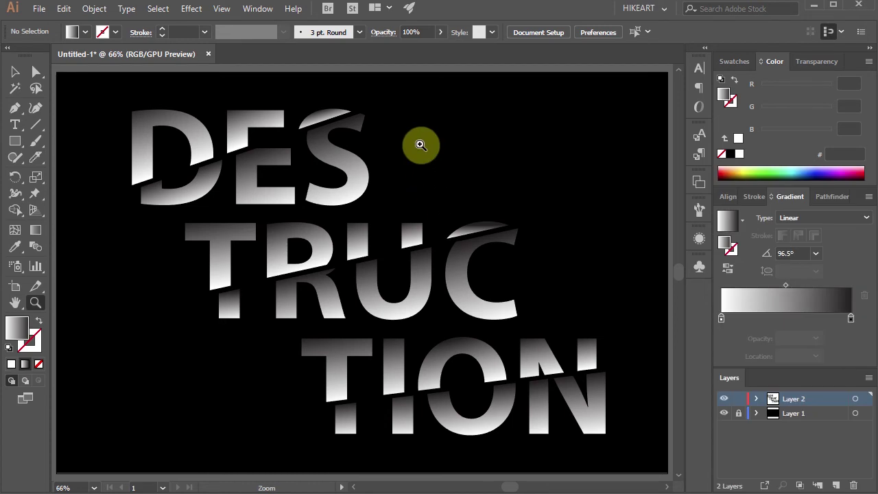
Step: Zoom in on the D's cut and set the Line Segment tool to no fill, white stroke
left_click_drag(236, 227, 100, 148)
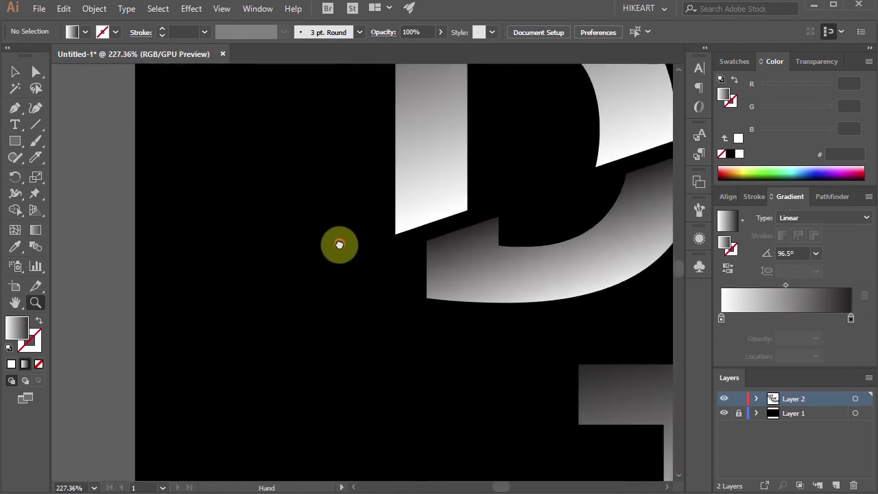
left_click(38, 125)
left_click(39, 320)
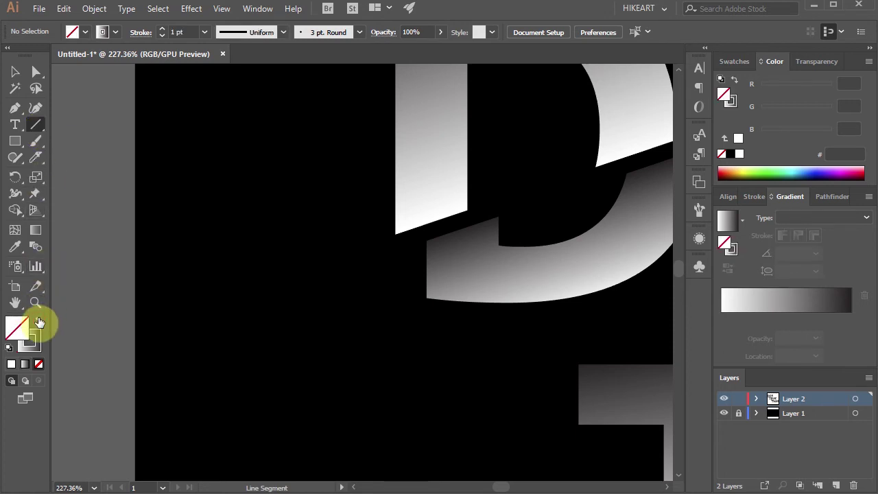
left_click(38, 345)
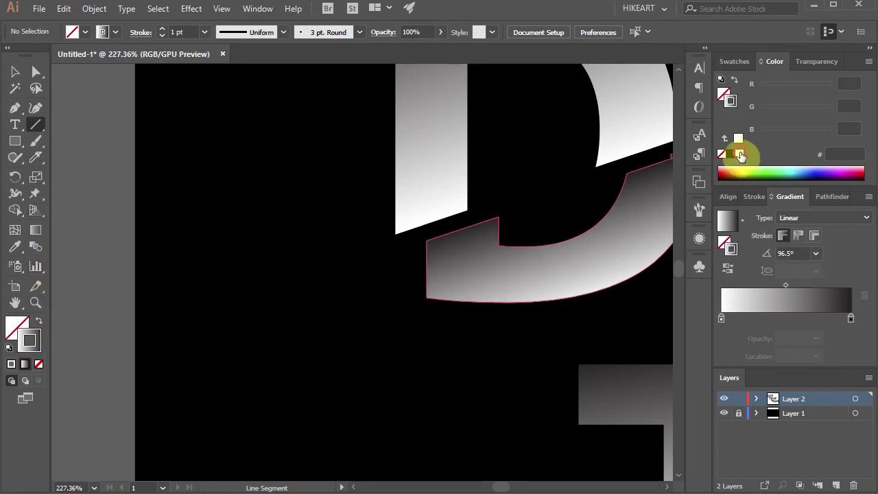
left_click(740, 156)
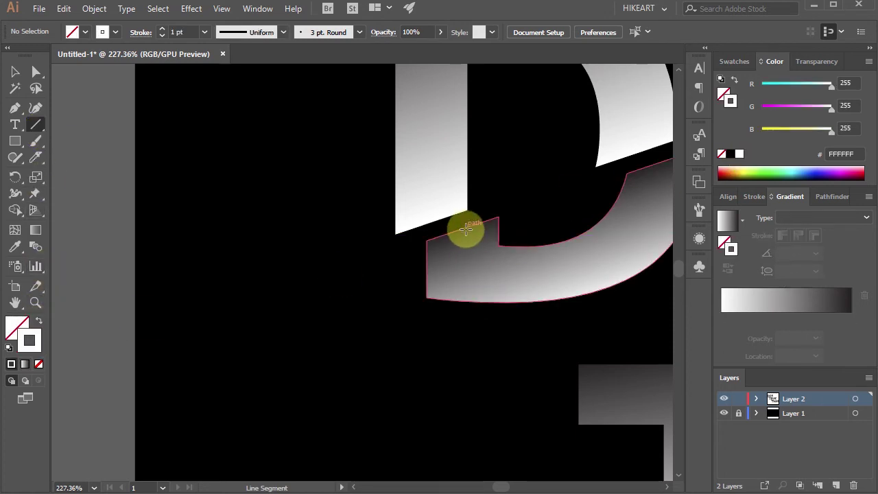
Step: Draw a line from the D's cut corner toward the lower left and make it 2 pt
left_click_drag(467, 210, 171, 312)
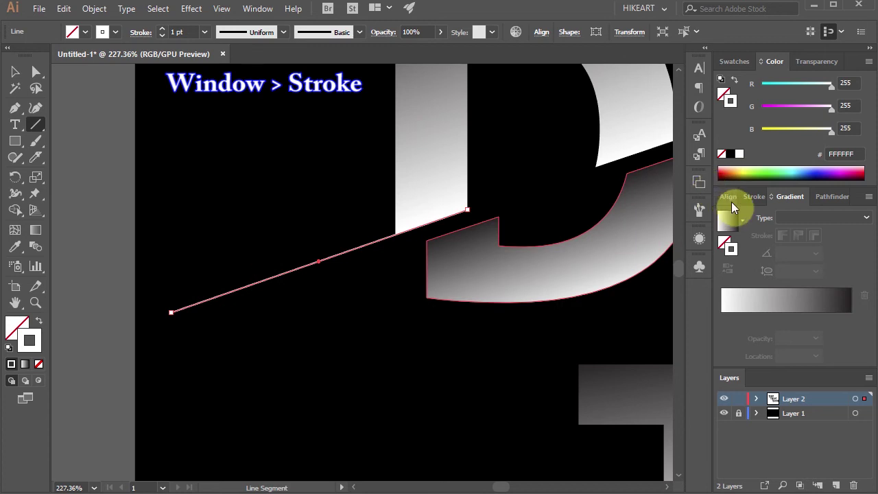
left_click(753, 197)
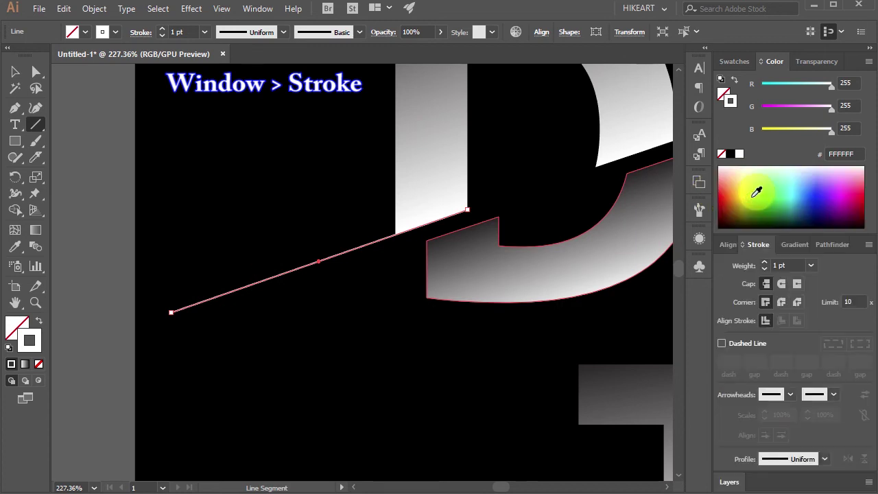
left_click(766, 263)
Step: Drag the line's upper anchor slightly past the D's cut corner
key("ctrl+shift+a")
scroll(535, 207, "up", 3)
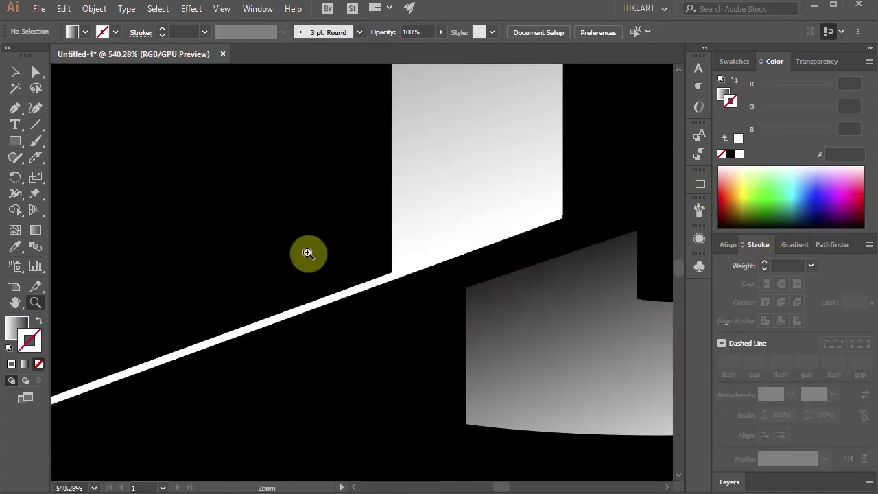
key("a")
left_click(356, 287)
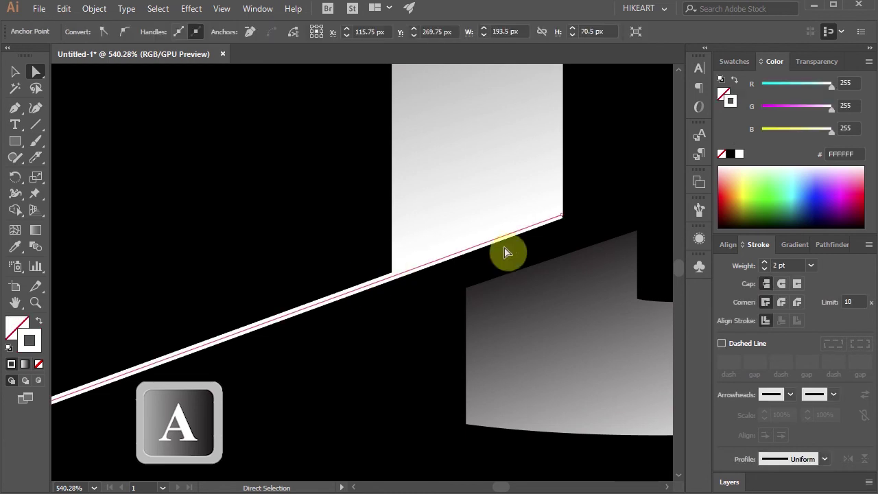
left_click_drag(562, 220, 578, 210)
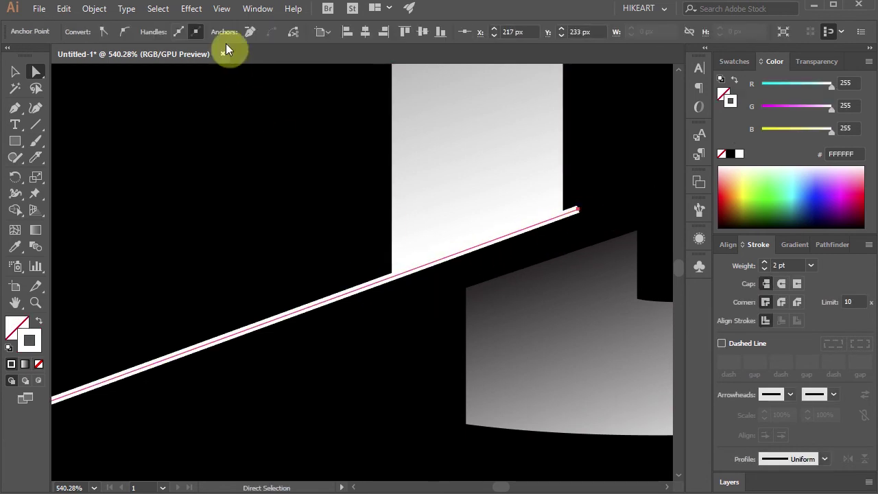
Step: Turn off snapping and expand the line into a filled white shape
left_click(221, 9)
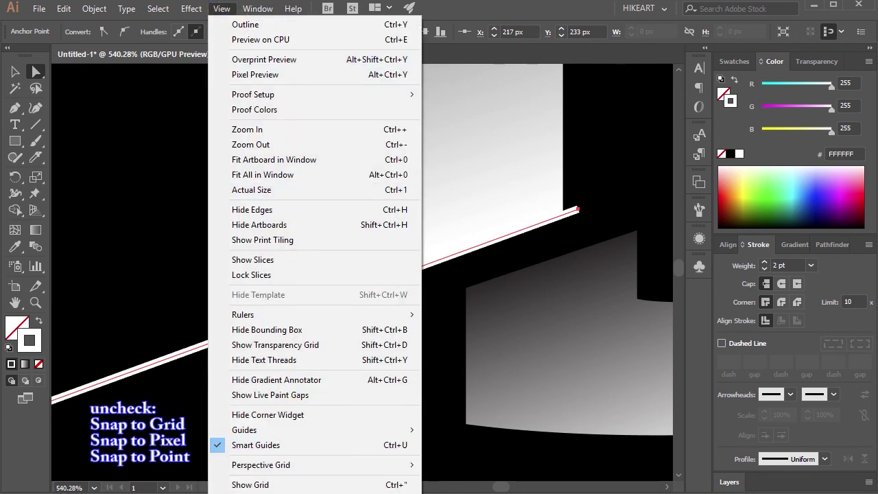
key("Escape")
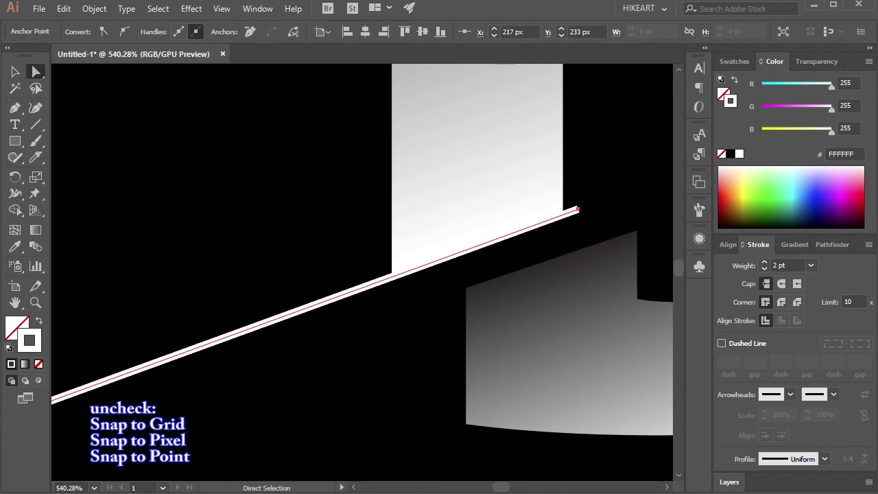
left_click(94, 8)
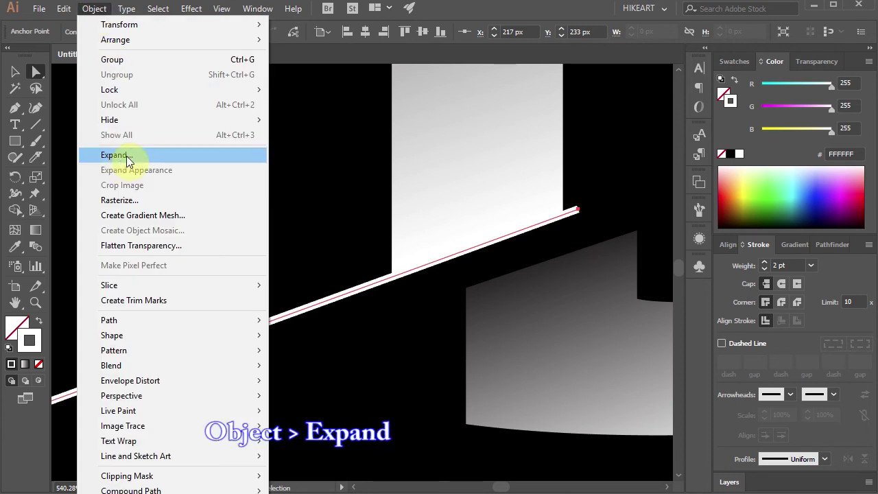
left_click(126, 155)
left_click(362, 378)
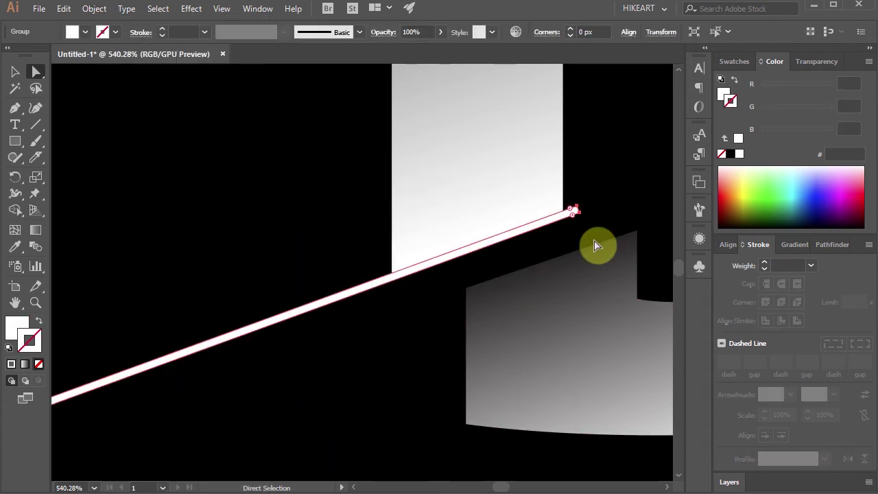
Step: Zoom in on the white slash's upper tip, undoing an accidental deletion of the bar
key("z")
left_click_drag(594, 247, 522, 187)
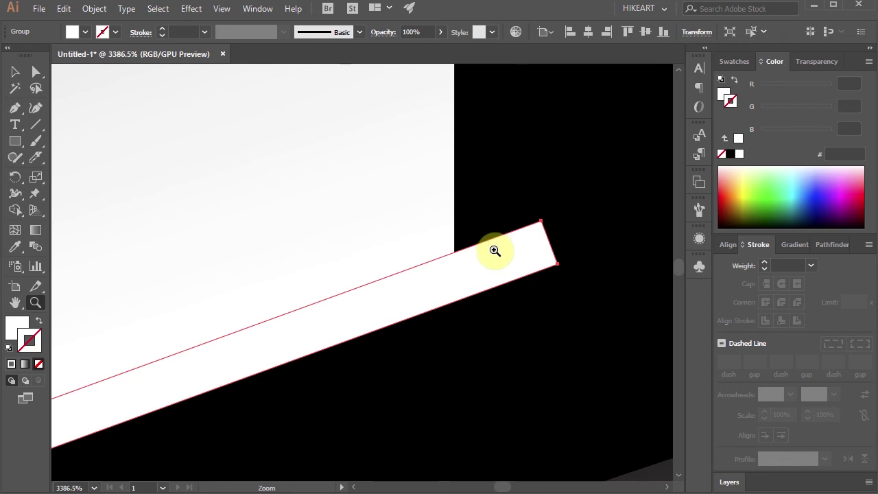
key("Delete")
key("a")
key("ctrl+z")
key("z")
Step: Drag the slash's top corner anchor down so the bar tapers to a point
key("a")
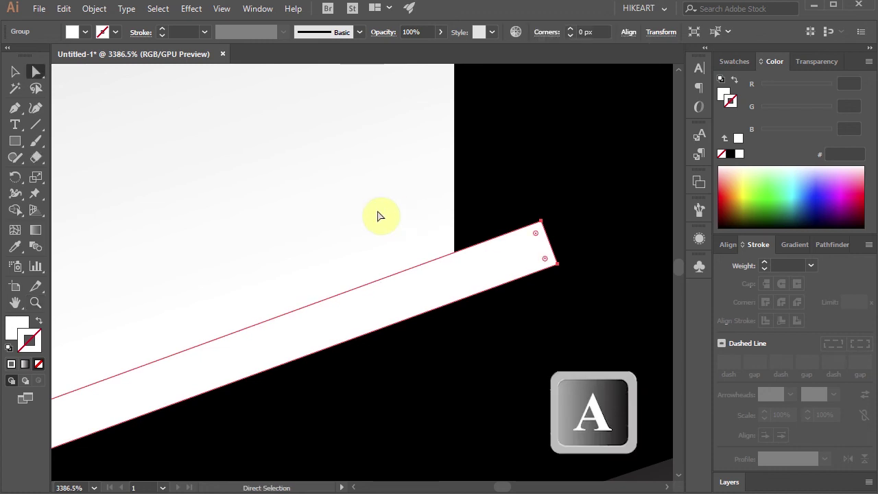
left_click(542, 223)
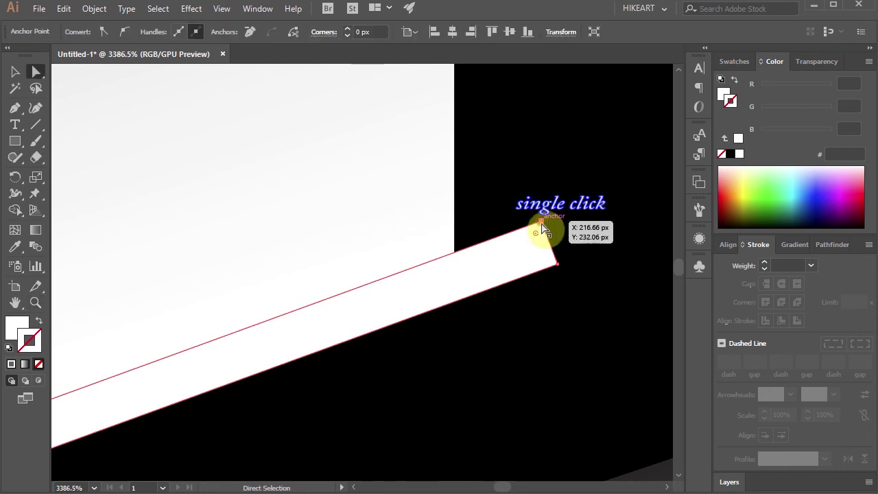
left_click_drag(541, 223, 455, 255)
left_click_drag(558, 265, 496, 280)
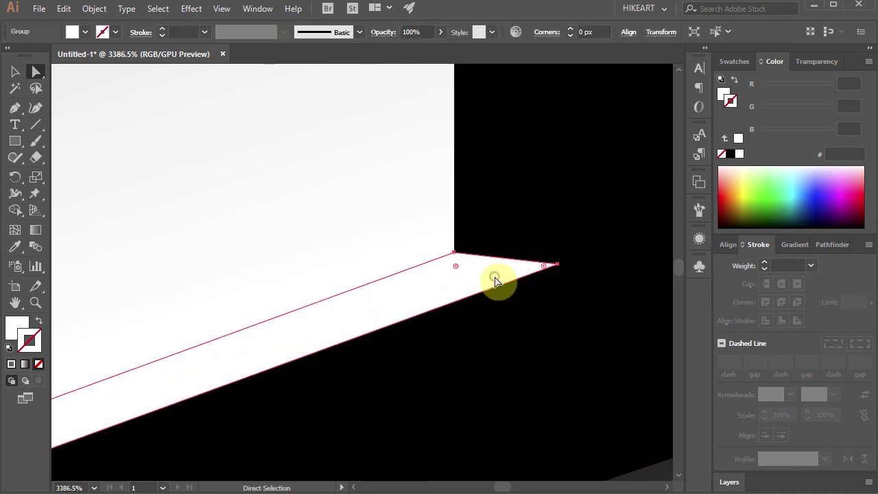
Step: Erase the leftover sliver at the slash's tip with a rectangular Eraser sweep
key("shift+e")
left_click_drag(33, 159, 96, 161)
key("alt")
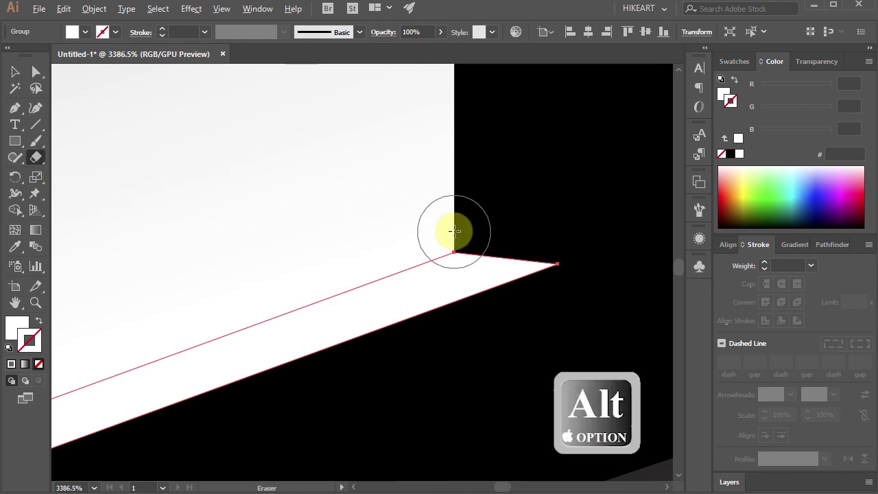
mouse_move(455, 231)
left_mouse_down()
mouse_move(582, 352)
mouse_move(590, 376)
left_mouse_up()
Step: Fit the whole artboard in view and select the slash's other corner point
key("ctrl+0")
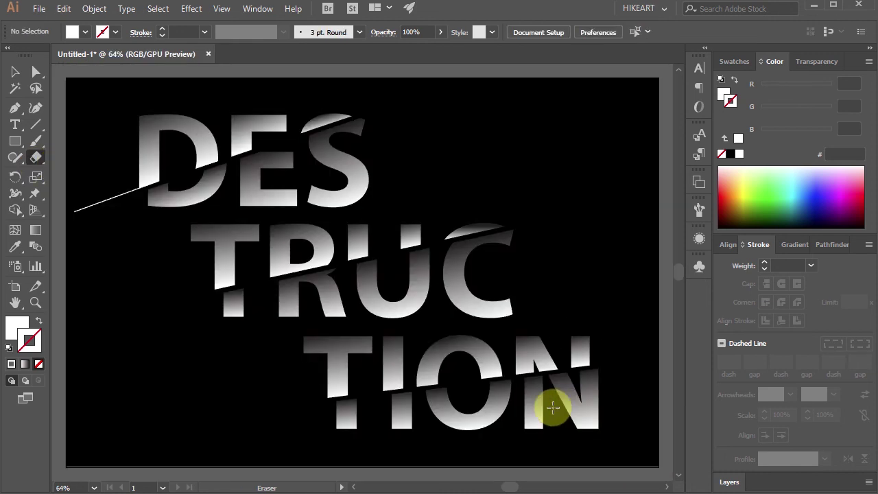
key("a")
scroll(619, 157, "up", 5)
scroll(312, 320, "up", 10)
left_click(283, 295)
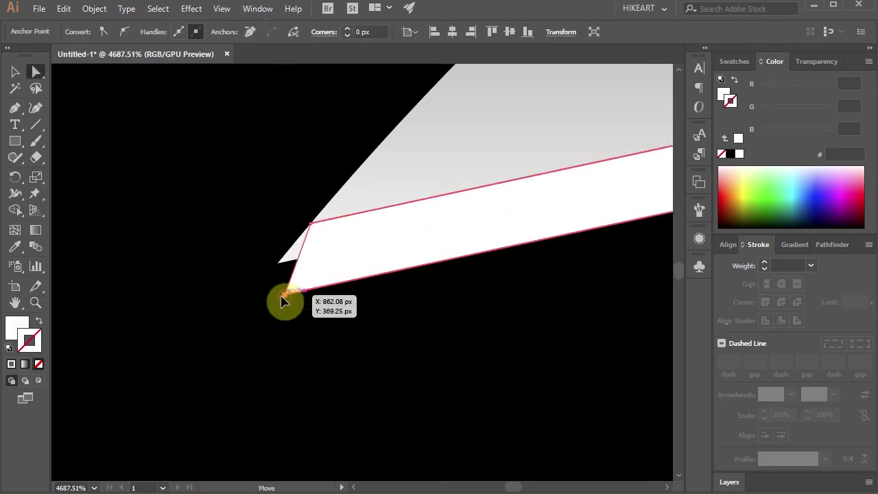